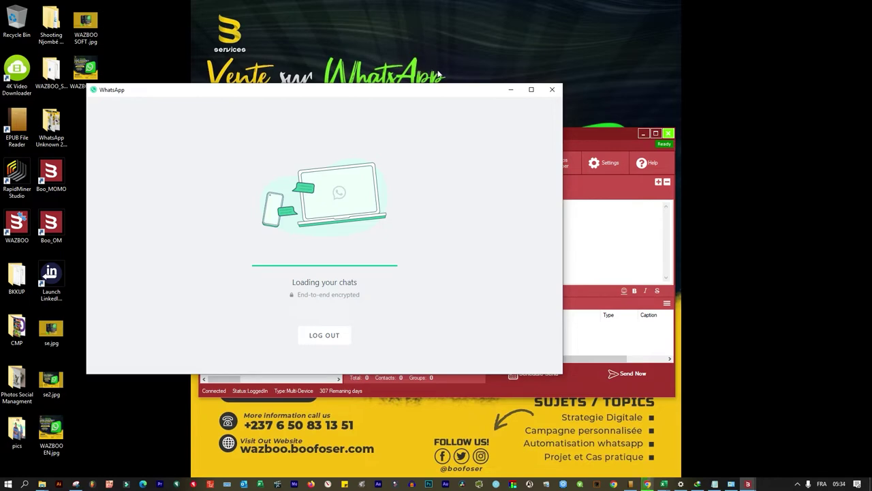
Rearrange the WhatsApp and WAZBOO windows on the desktop so both can be seen
left_click_drag(451, 95, 571, 162)
left_click_drag(534, 129, 488, 50)
left_click(659, 198)
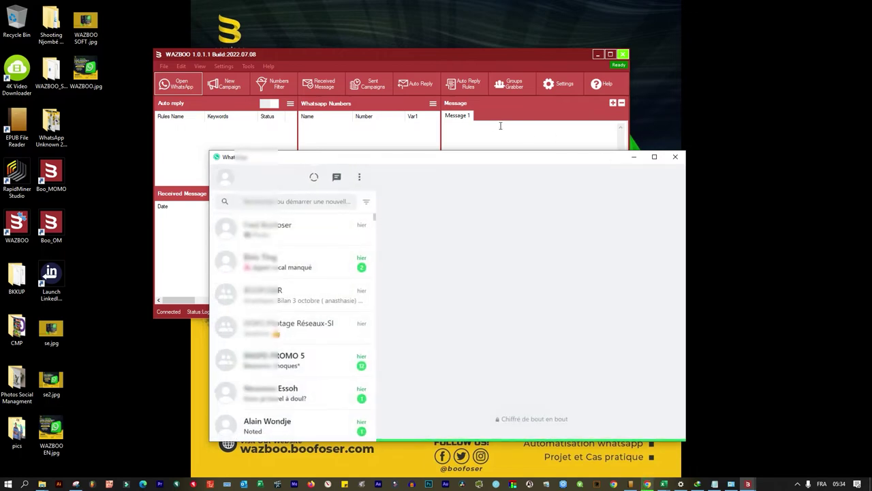
left_click_drag(428, 159, 440, 122)
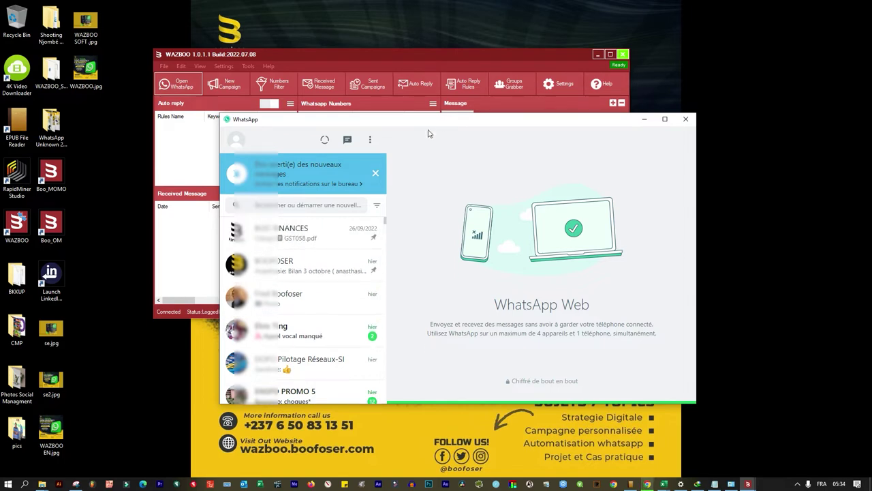
Browse the conversation list in the WhatsApp window and return to WAZBOO
scroll(354, 234, "down", 2)
scroll(354, 234, "down", 8)
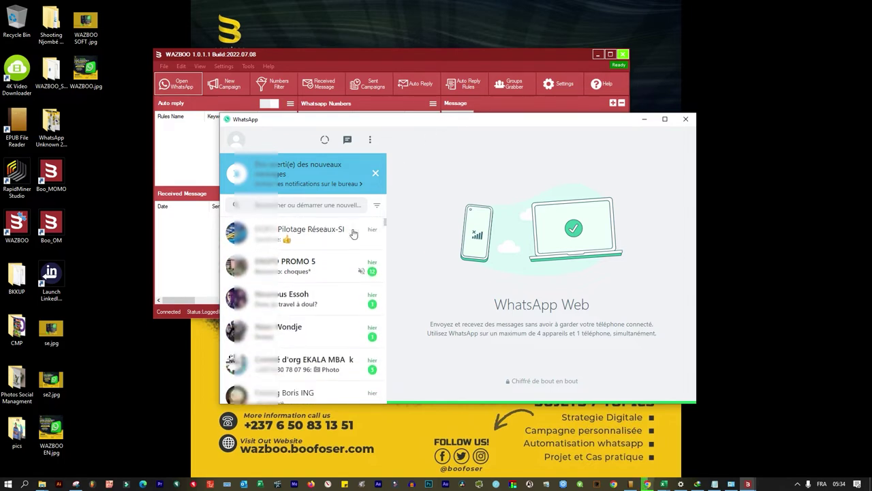
scroll(354, 233, "down", 10)
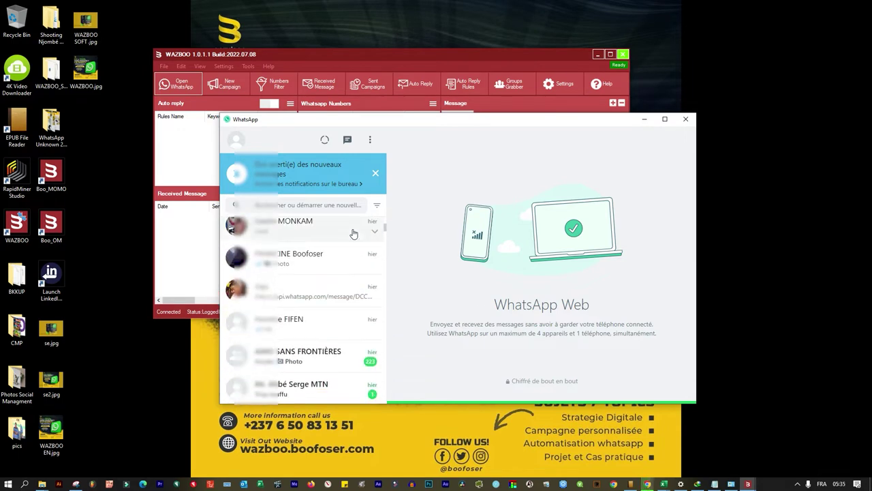
scroll(353, 233, "down", 3)
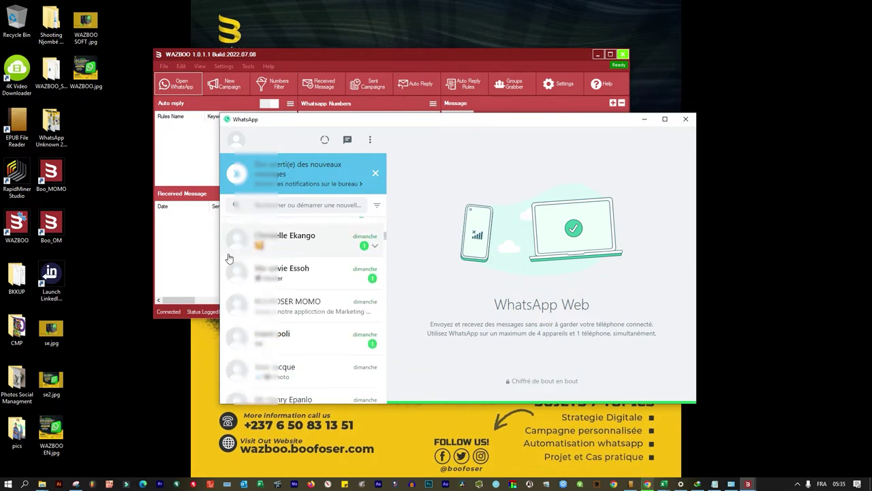
left_click(193, 255)
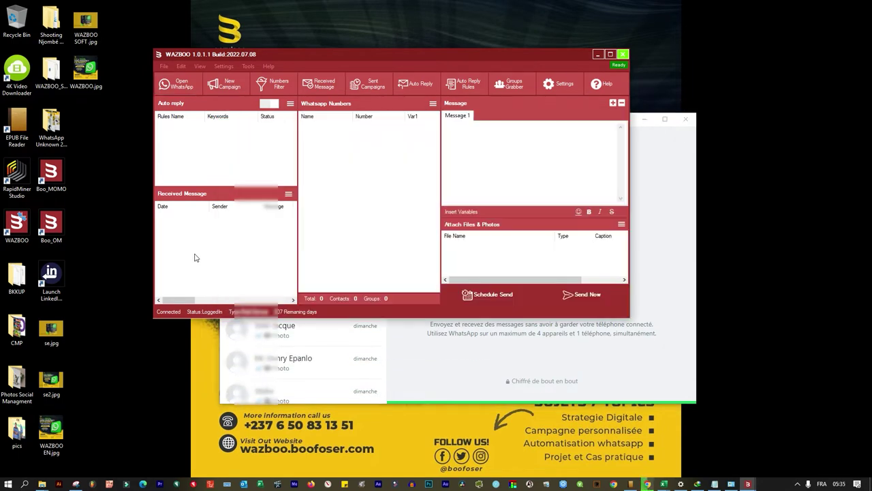
Reposition the WAZBOO window, bring up its connected WhatsApp session for viewing, and return to WAZBOO
left_click(433, 103)
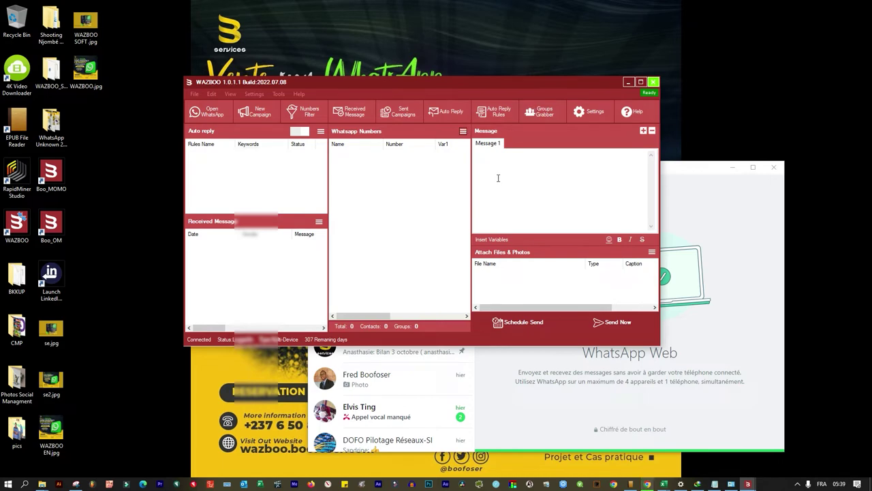
left_click_drag(274, 83, 293, 119)
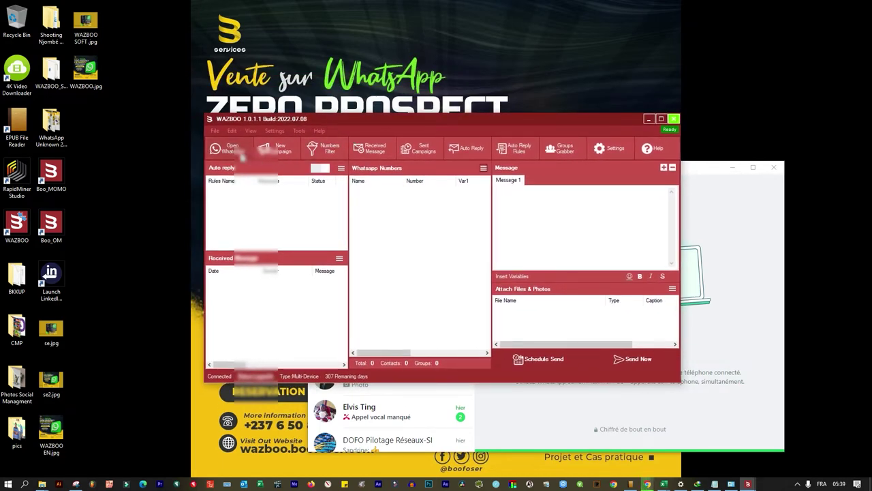
left_click(231, 148)
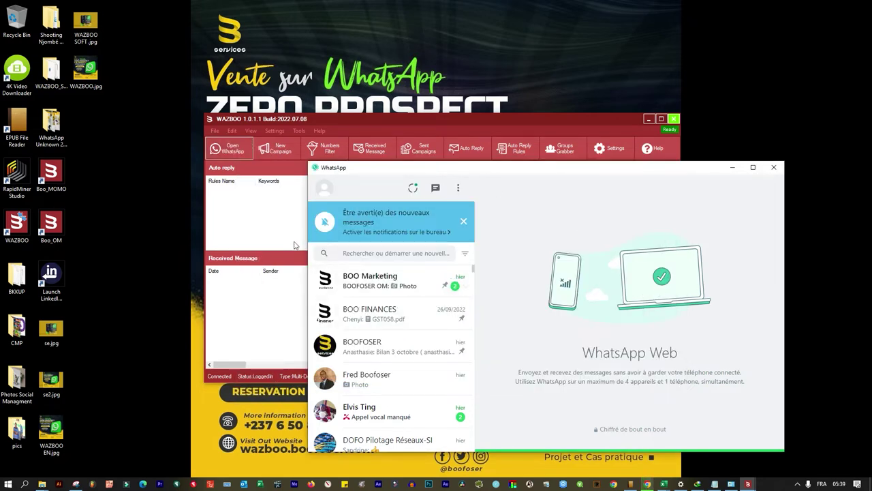
left_click(274, 201)
Look over the new campaign prompt and the numbers filter, received messages, sent campaigns and auto-reply message windows, closing each one
left_click(276, 148)
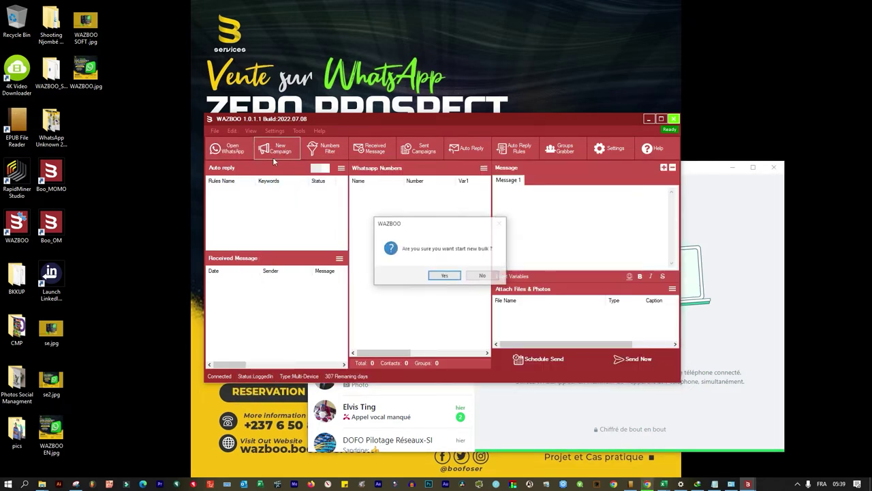
left_click(484, 276)
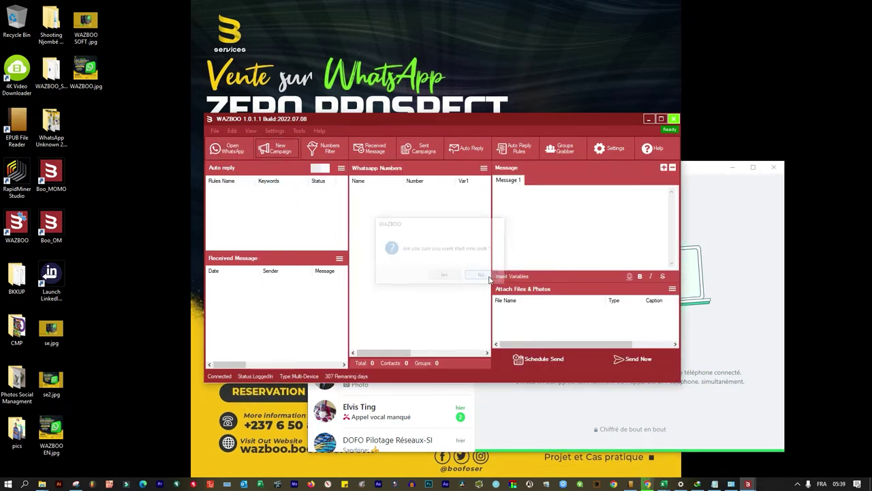
left_click(332, 151)
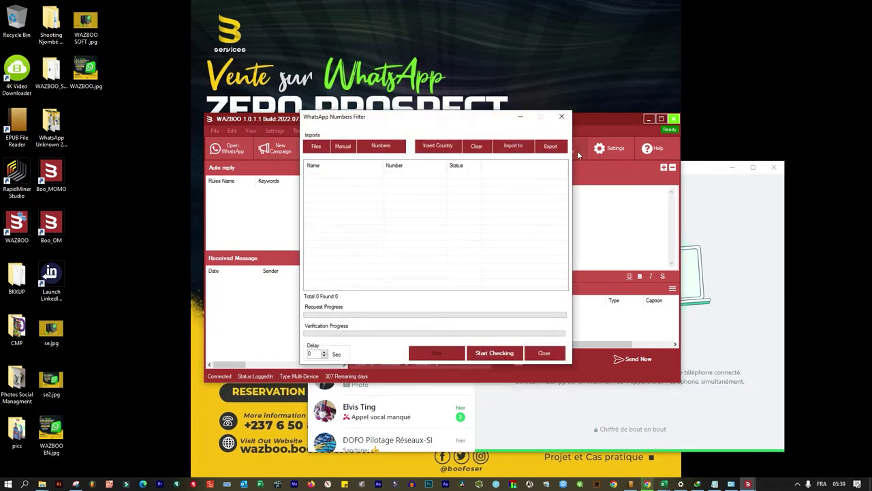
left_click(561, 116)
left_click(375, 152)
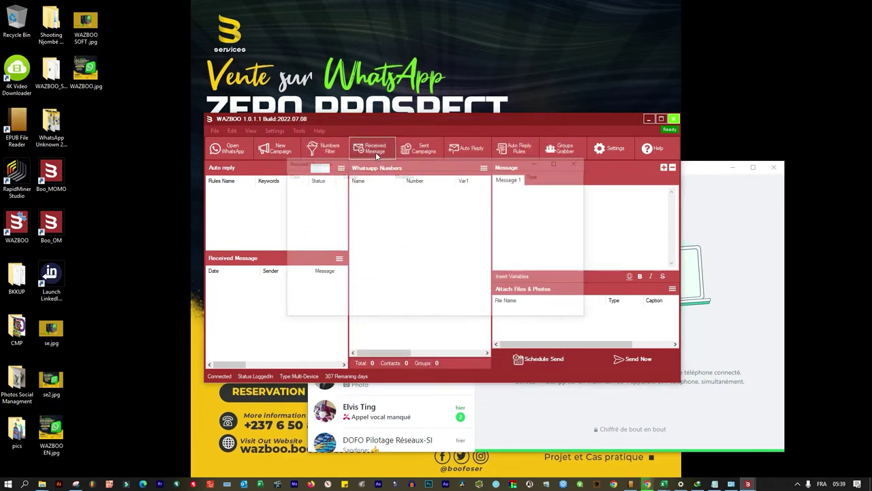
left_click(579, 163)
left_click(433, 150)
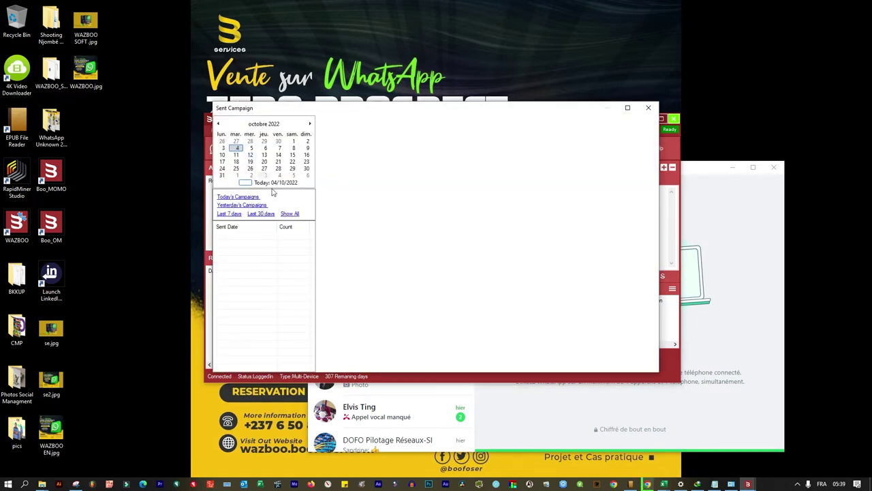
left_click(648, 107)
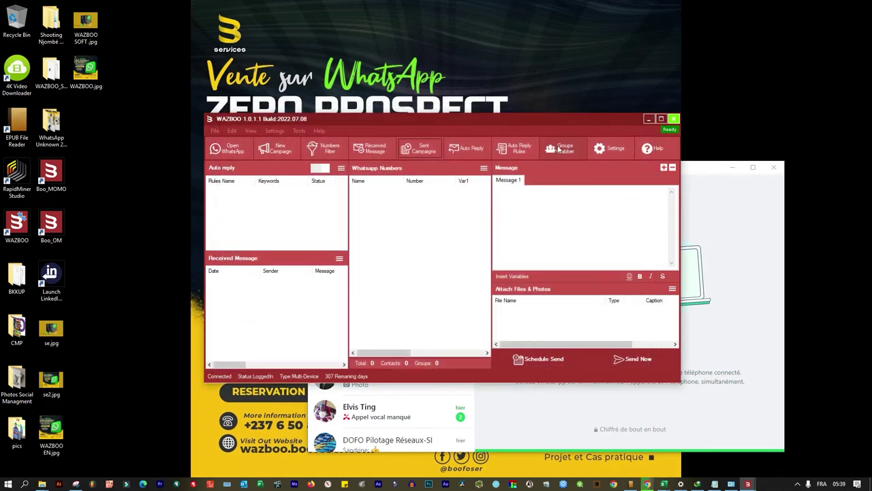
left_click(462, 146)
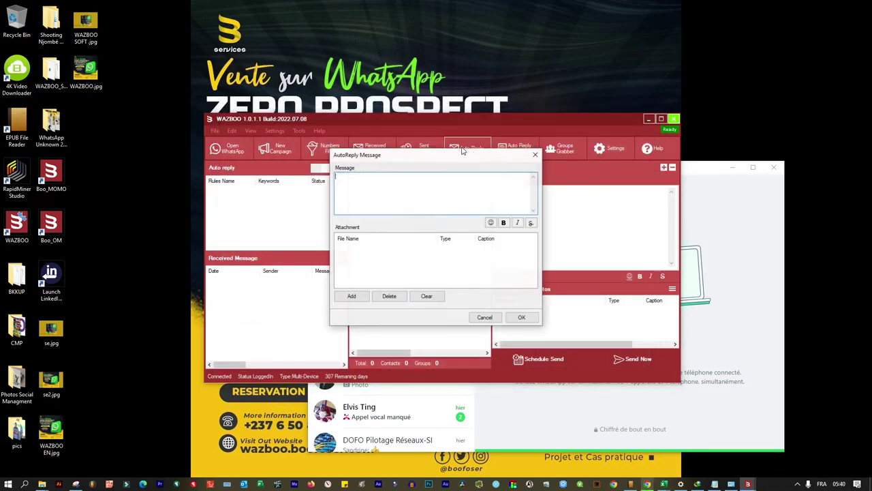
left_click(535, 156)
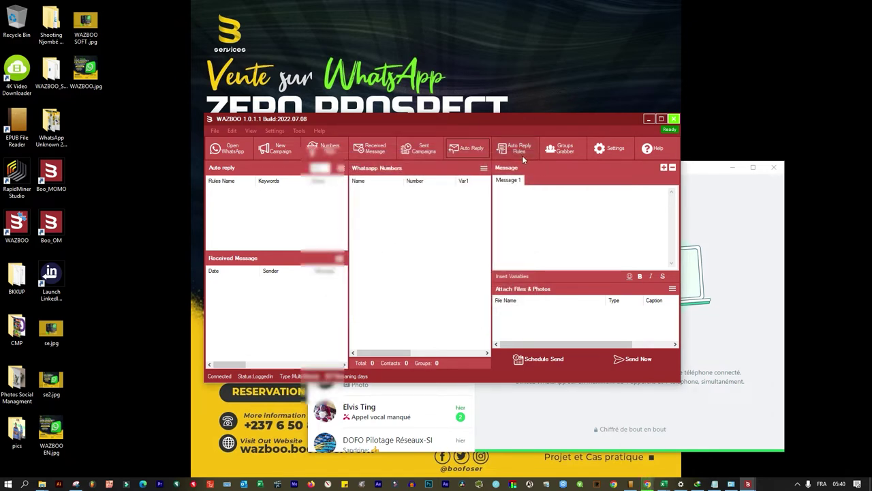
Fetch the WhatsApp groups in the Group Grabber and extract the contacts of the EXECUTIVE BOARD group
left_click(558, 149)
left_click(349, 147)
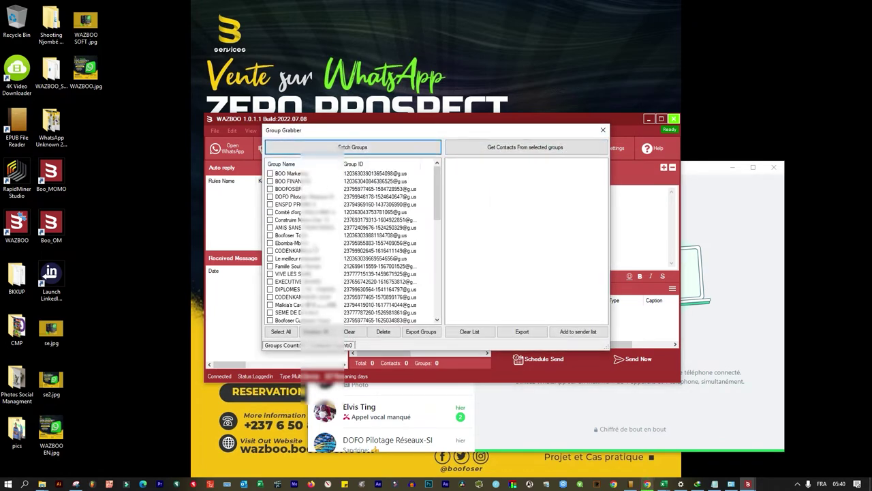
left_click(319, 281)
left_click(270, 281)
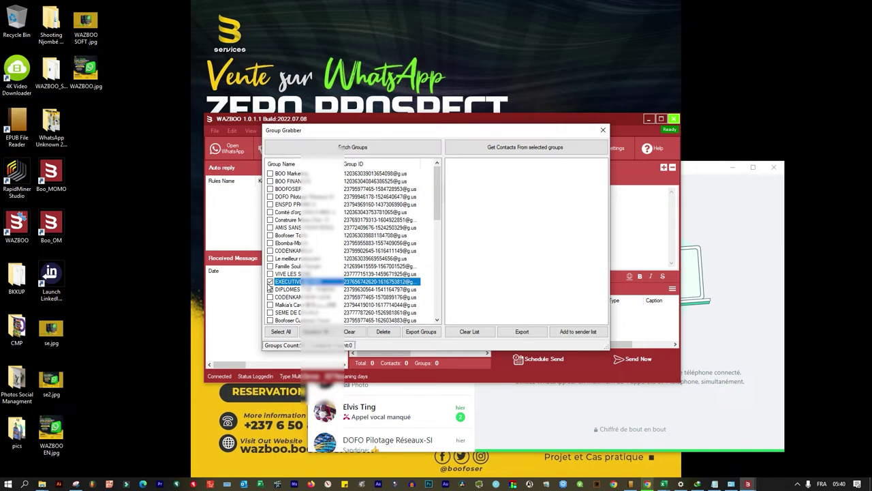
left_click(537, 149)
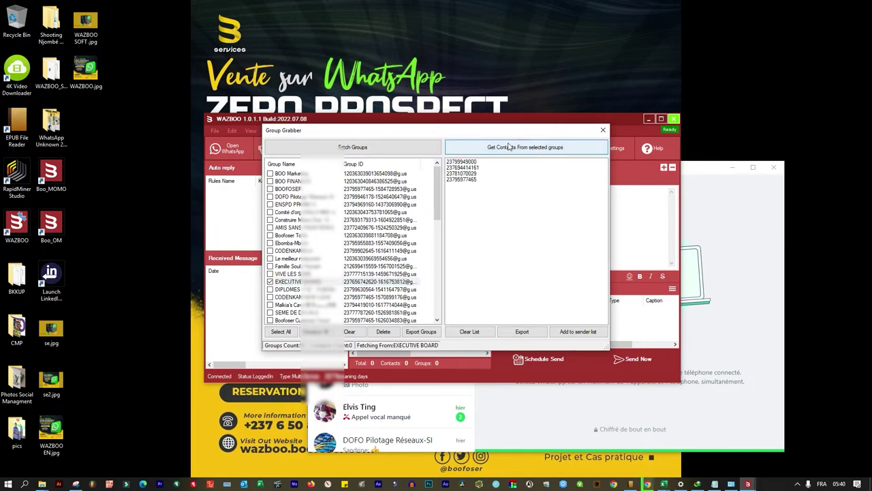
left_click(494, 275)
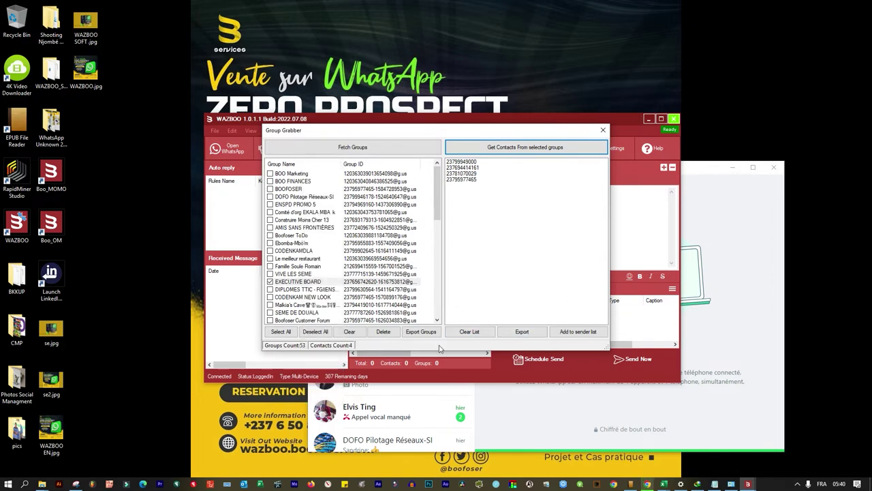
Add the grabbed group contacts to the sender list and close the Group Grabber
left_click(574, 333)
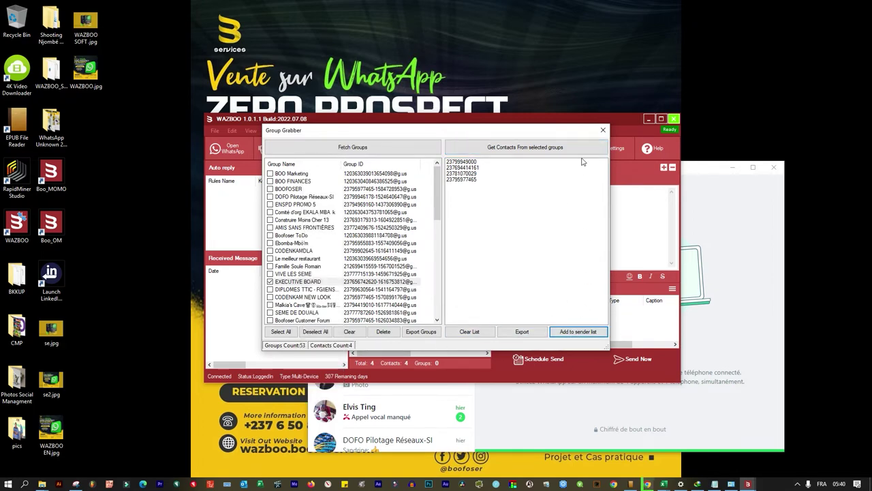
left_click_drag(512, 133, 279, 208)
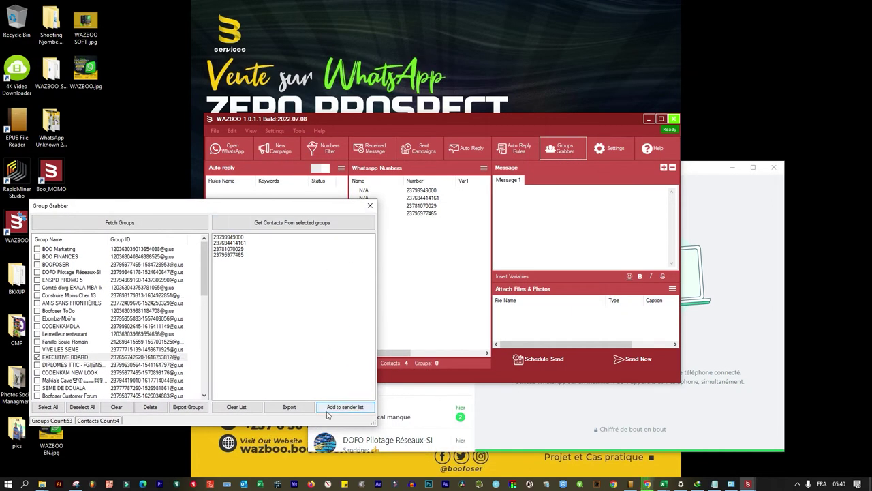
left_click(371, 206)
Start the text of Message 1 with the greeting "Bonjour"
left_click(561, 221)
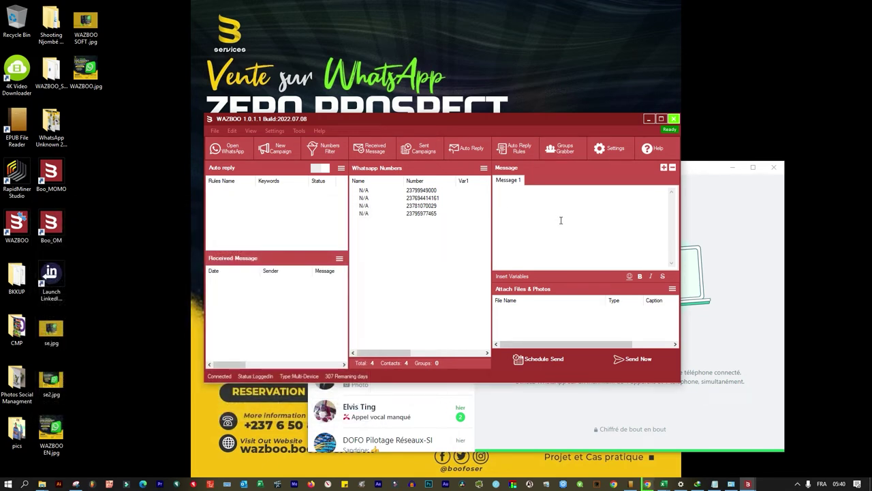
type("Bonjor")
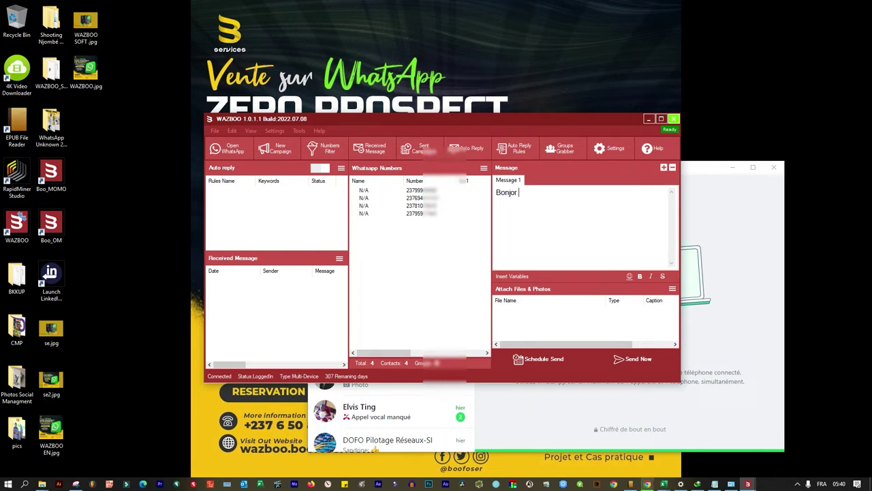
key("BackSpace")
type("ur ")
type("e")
type("tr")
key("BackSpace")
key("BackSpace")
key("BackSpace")
key("BackSpace")
key("BackSpace")
Complete the message so that it reads "Bonjour,ceci est un test"
type(",cec i es un es wz")
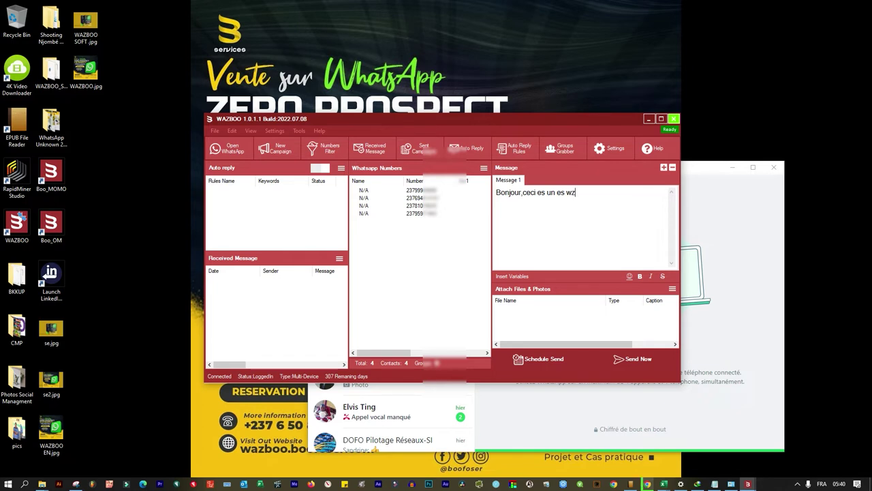
key("BackSpace")
key("BackSpace")
key("BackSpace")
left_click(545, 193)
type("t")
left_click(560, 193)
type("t")
left_click(573, 194)
type("t")
key("BackSpace")
key("BackSpace")
type("test")
Send the message immediately to the listed numbers using Safe Mode
left_click(642, 360)
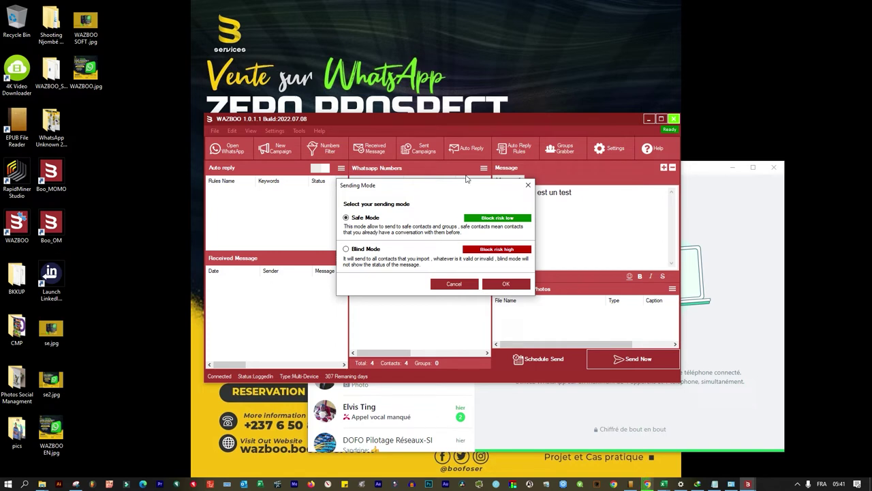
left_click_drag(454, 185, 472, 219)
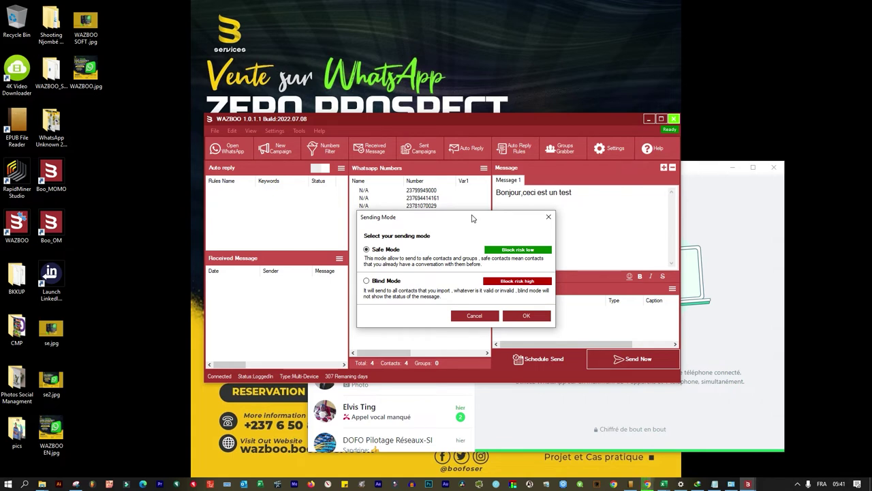
left_click_drag(473, 218, 463, 227)
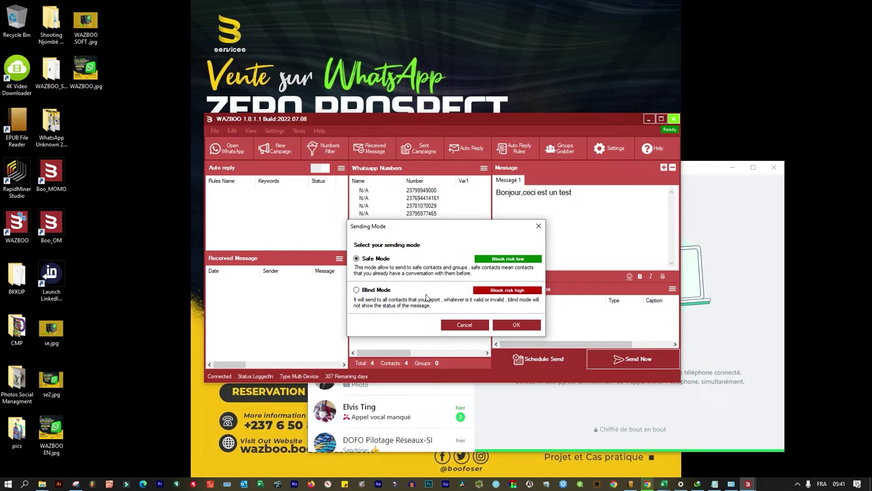
left_click(518, 325)
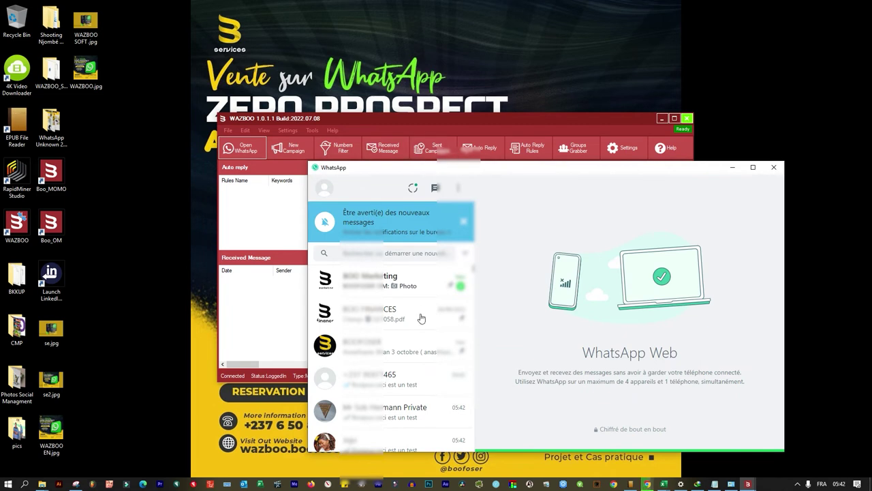
Check the three recipients' WhatsApp chats for the test message and return to WAZBOO
left_click(468, 275)
left_click(386, 347)
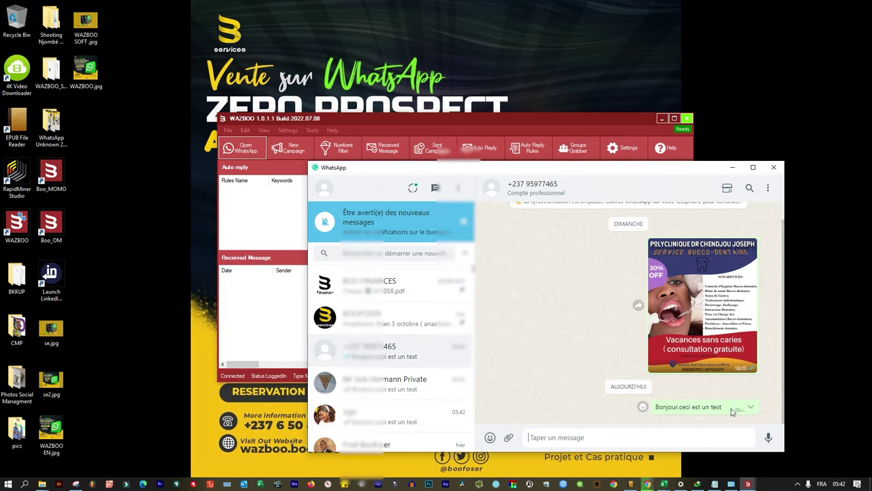
left_click(407, 384)
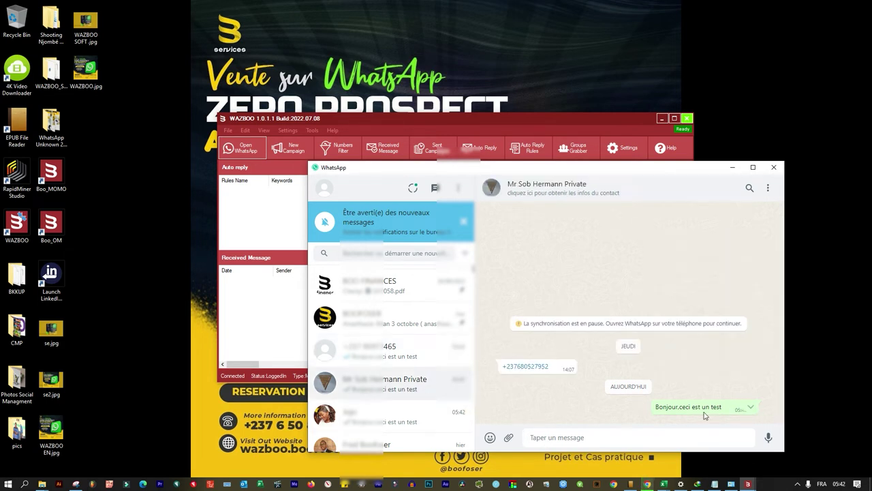
left_click(408, 422)
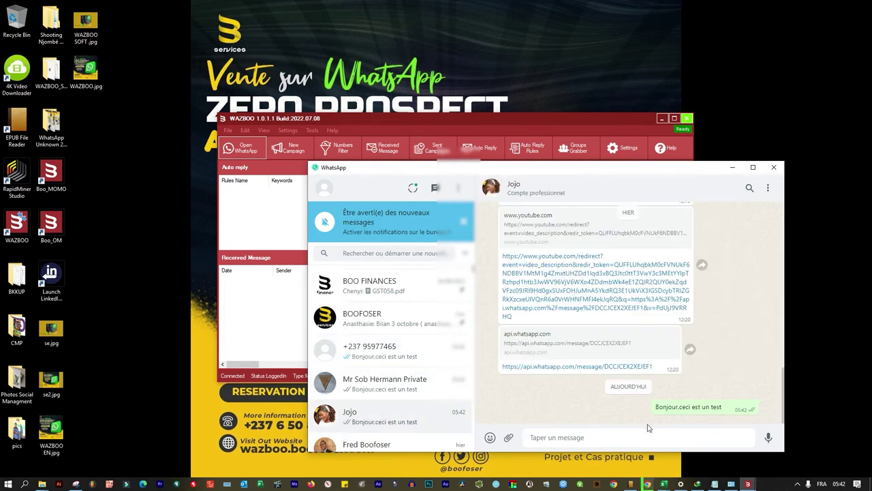
left_click(305, 328)
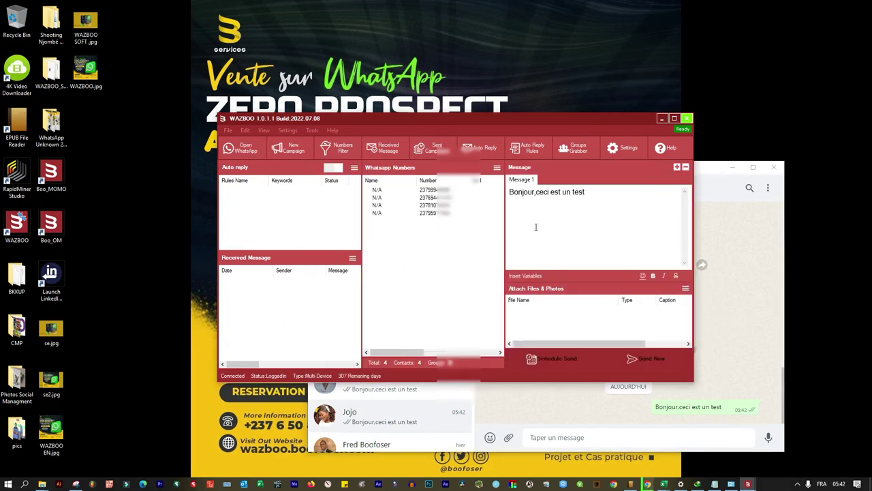
Insert the word SECOND before "test" in Message 1 and make it bold, so the text reads "Bonjour,ceci est un *SECOND* test"
left_click(572, 192)
type("SEO")
type("OND")
double_click(588, 191)
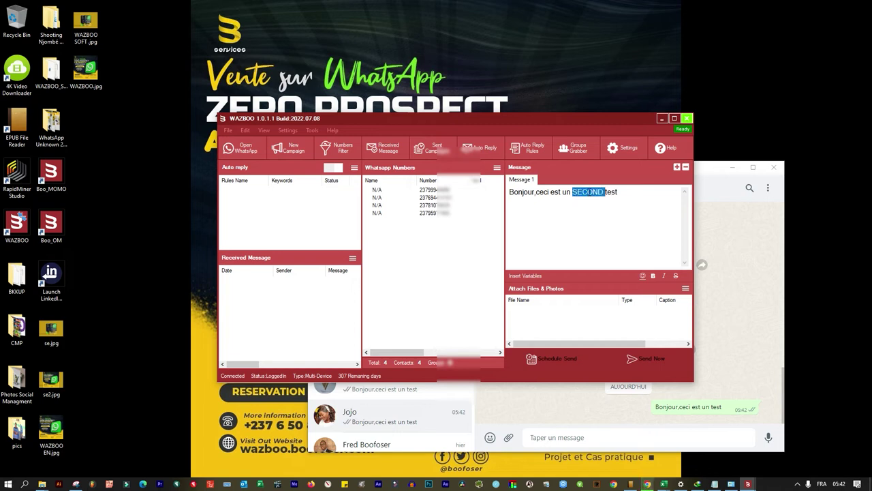
left_click(653, 276)
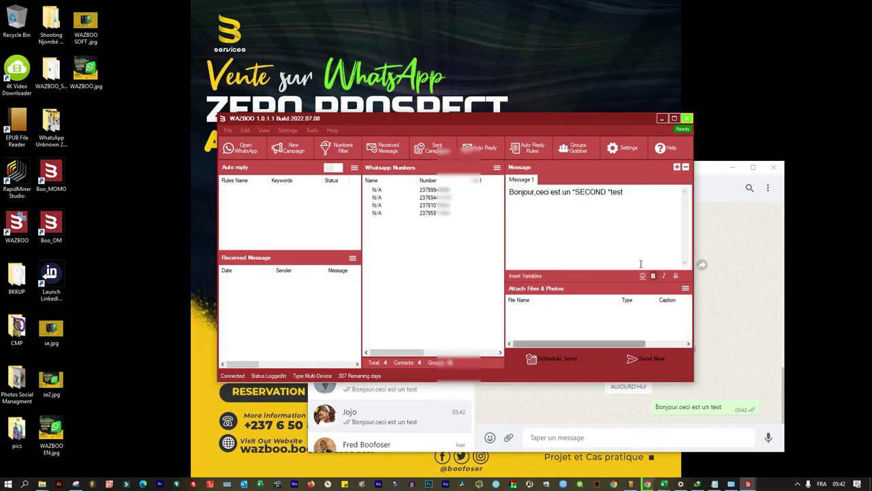
left_click(608, 202)
key("BackSpace")
key("Right")
Close the previous Sending Bulk report and arrange the WAZBOO and WhatsApp windows so the chat list and message editor are both visible
mouse_move(748, 484)
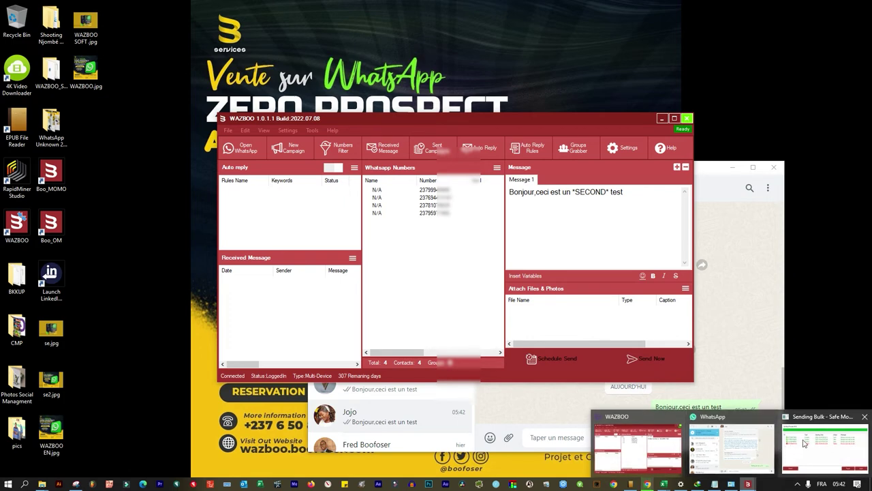
left_click(811, 444)
left_click(576, 316)
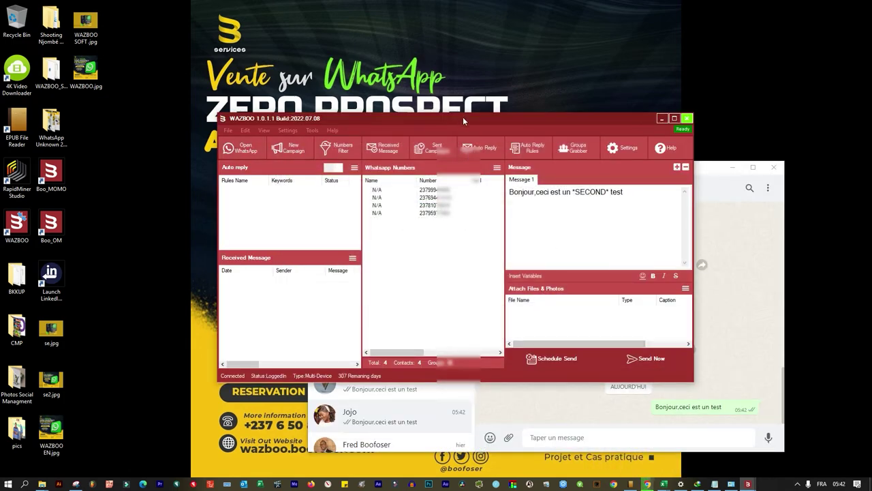
left_click_drag(459, 117, 622, 114)
left_click_drag(365, 164, 57, 49)
left_click(43, 232)
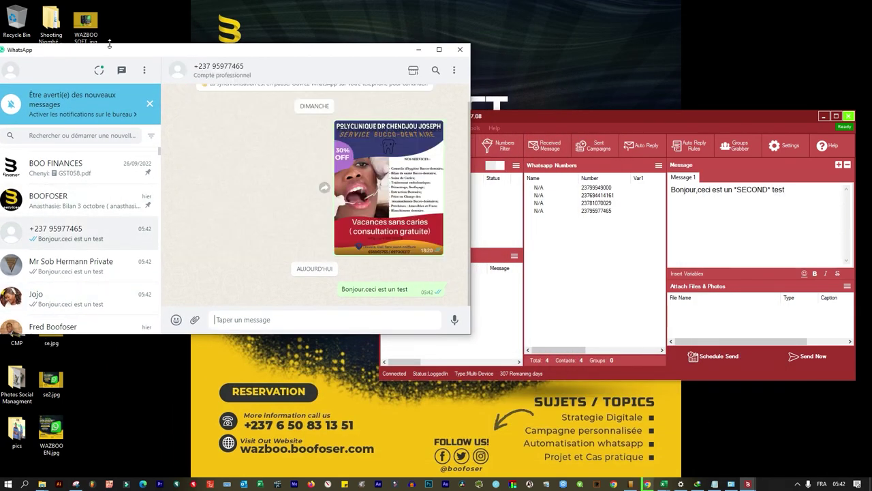
left_click_drag(116, 52, 186, 47)
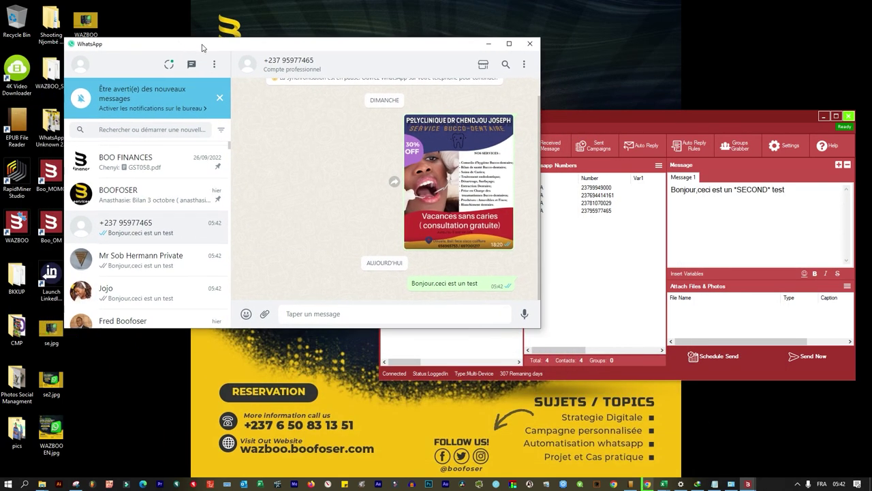
Send the second message immediately to the listed numbers using Safe Mode
left_click(619, 112)
left_click(809, 357)
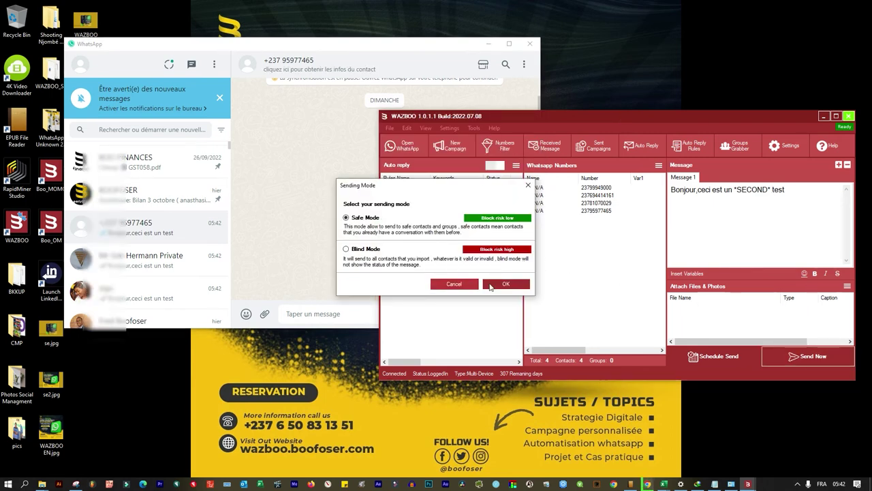
left_click(508, 281)
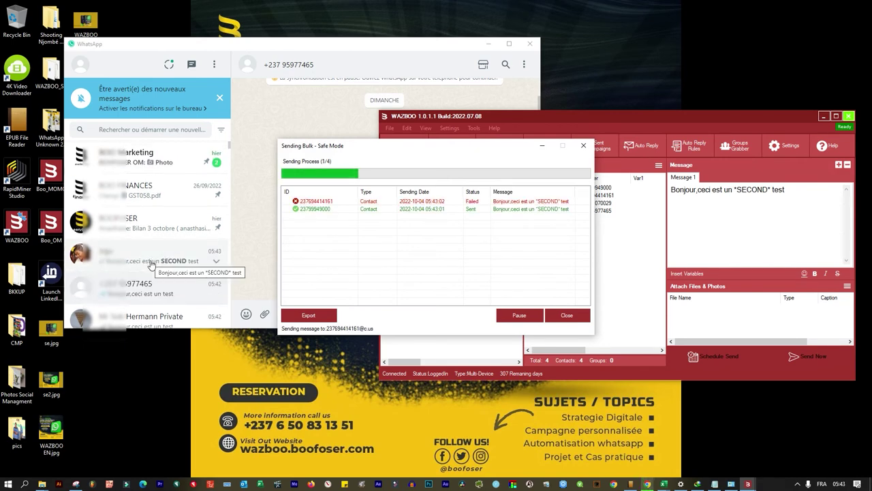
Check the three recipients' WhatsApp chats for the second message with its bold word
left_click(152, 261)
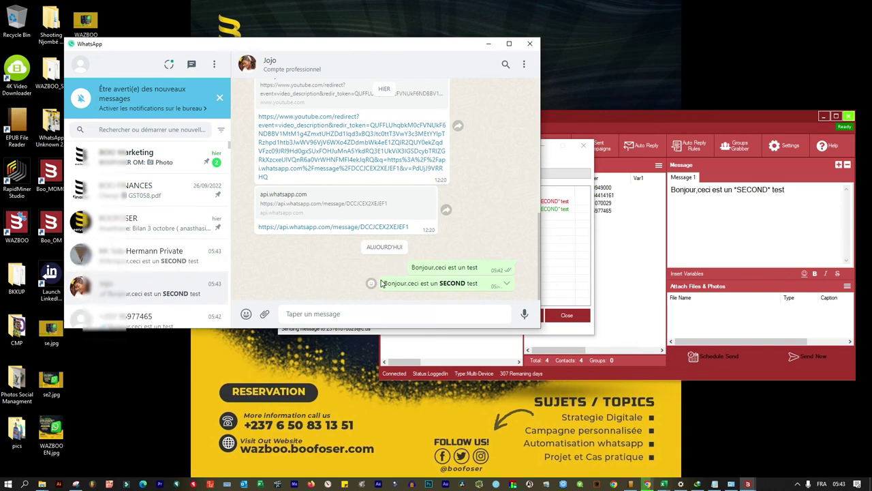
left_click(179, 264)
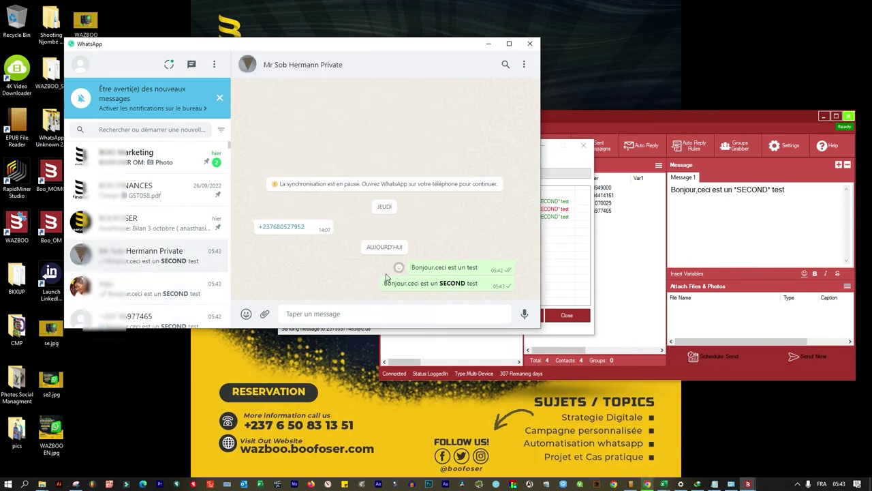
left_click(140, 252)
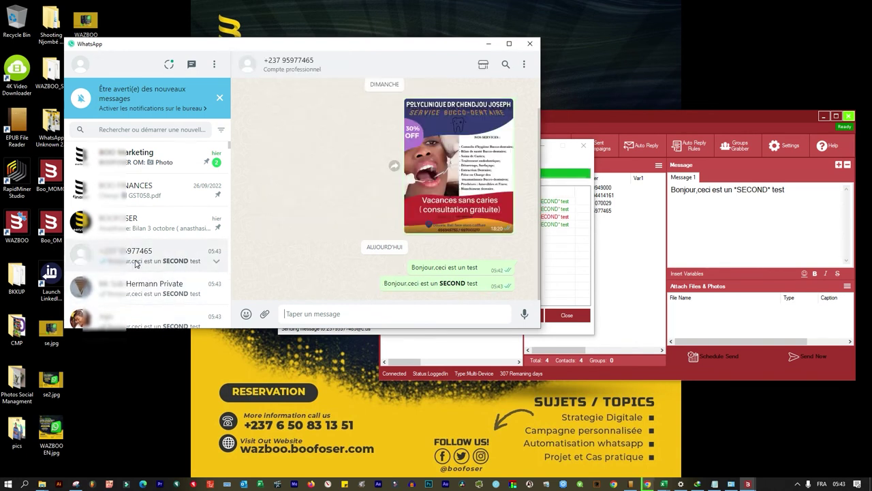
left_click(469, 278)
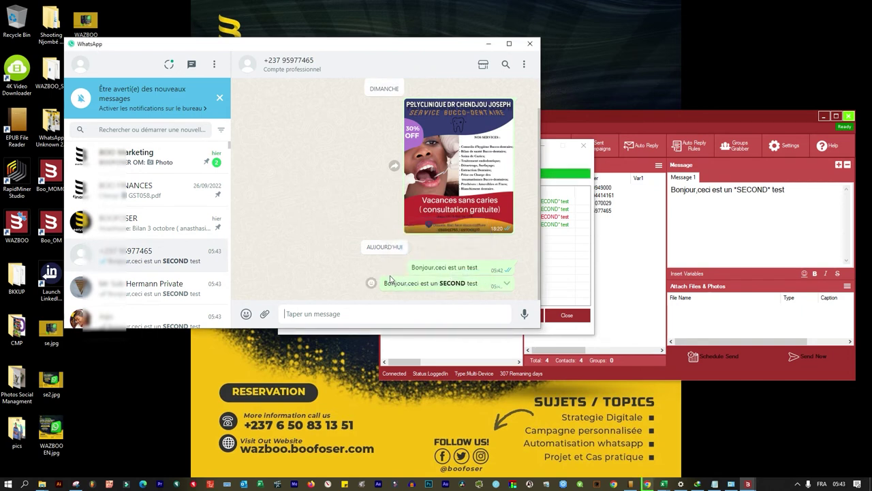
Inspect the failed entry in the Sending Bulk report and close the report
left_click(556, 279)
left_click(368, 218)
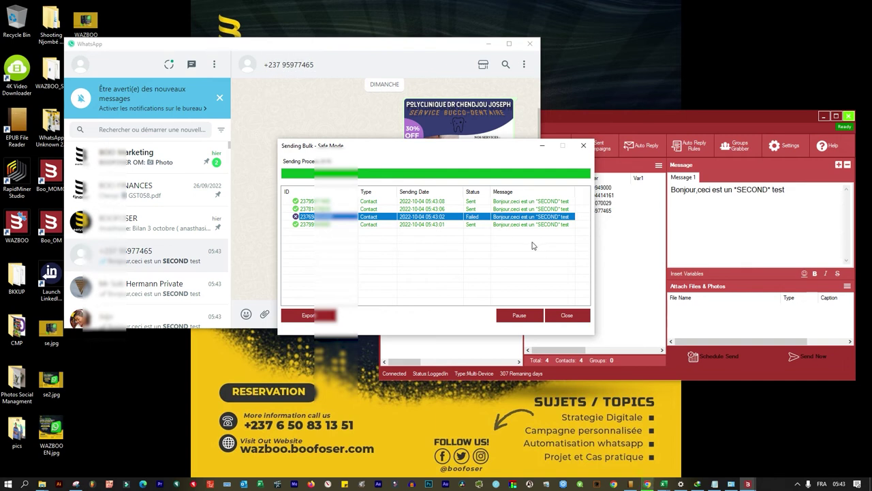
left_click(584, 149)
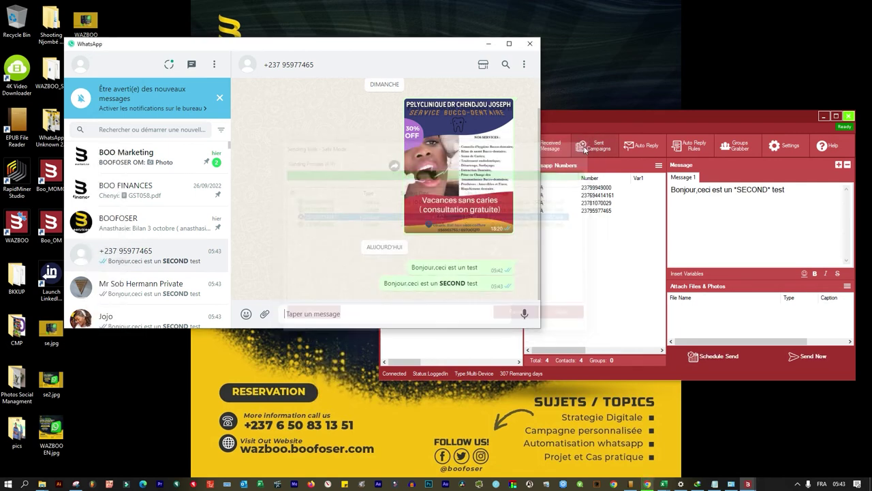
Bring WAZBOO in front of WhatsApp and review the connection speed options in the sending settings without changing them
left_click(605, 117)
left_click_drag(628, 118, 497, 120)
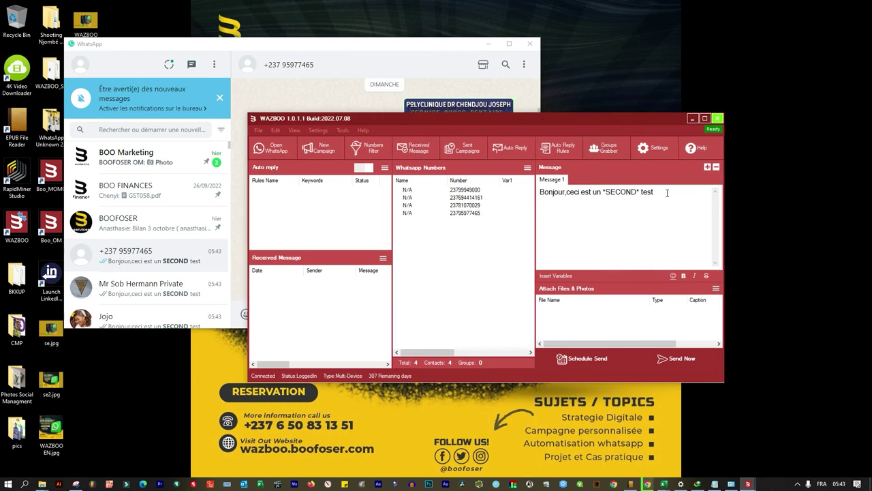
left_click(645, 150)
left_click(405, 215)
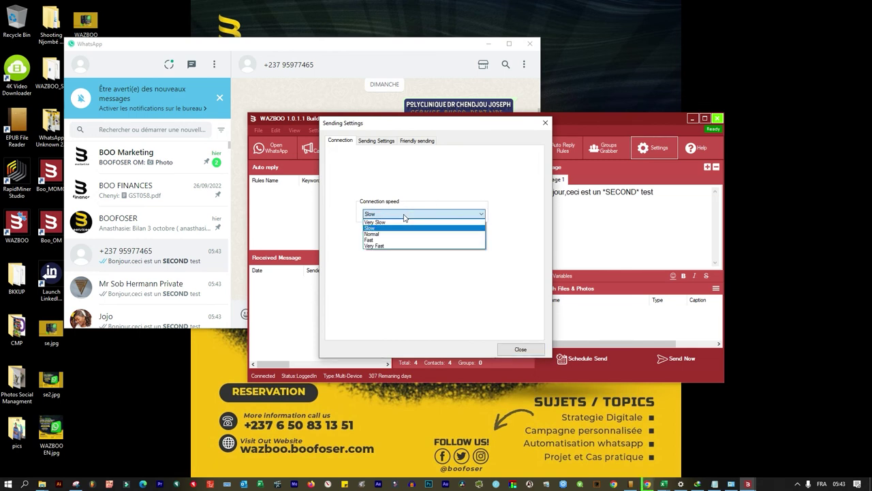
left_click(405, 217)
left_click(546, 122)
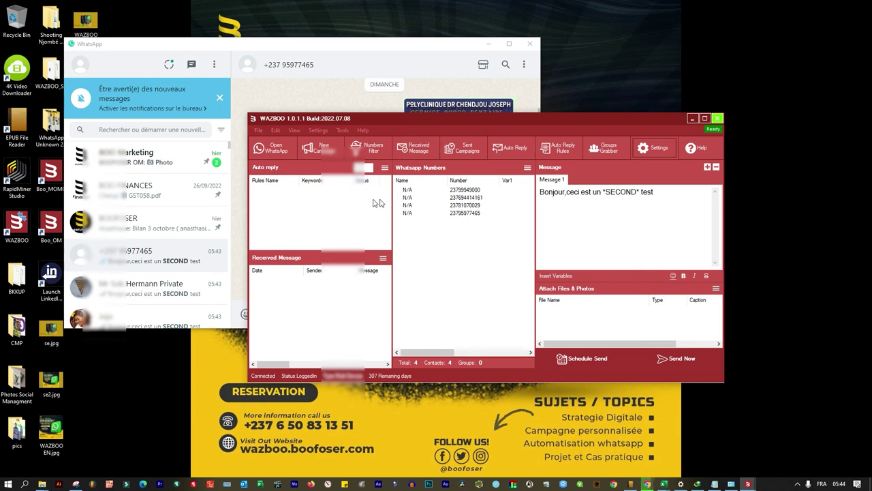
left_click(275, 130)
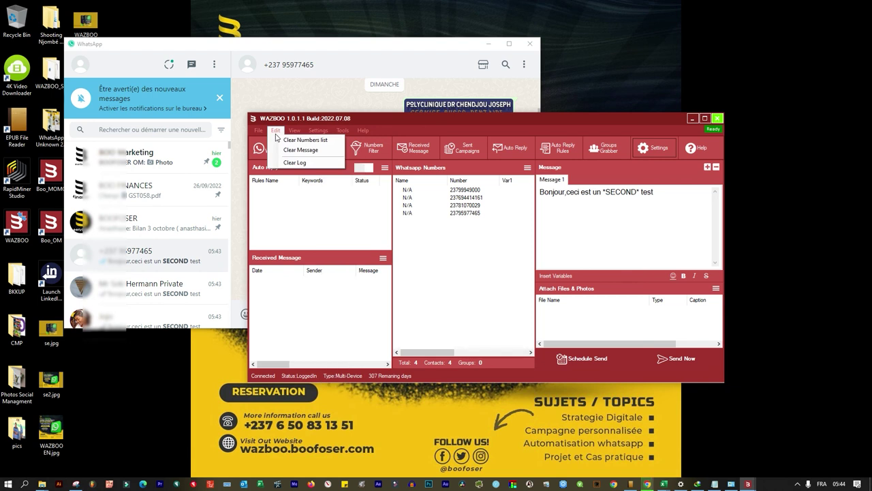
left_click(385, 222)
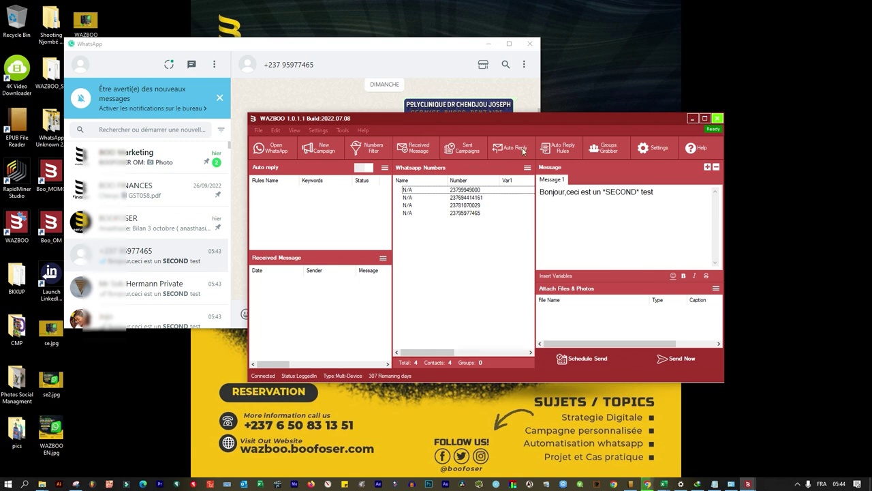
left_click(797, 484)
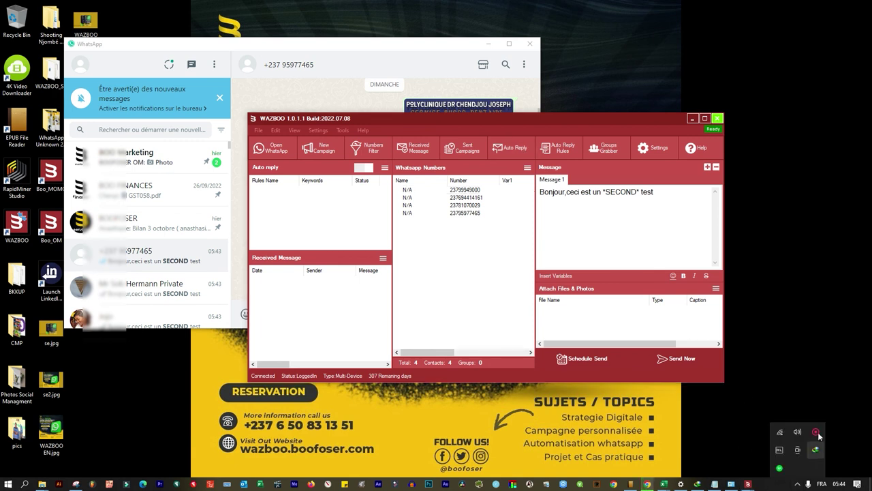